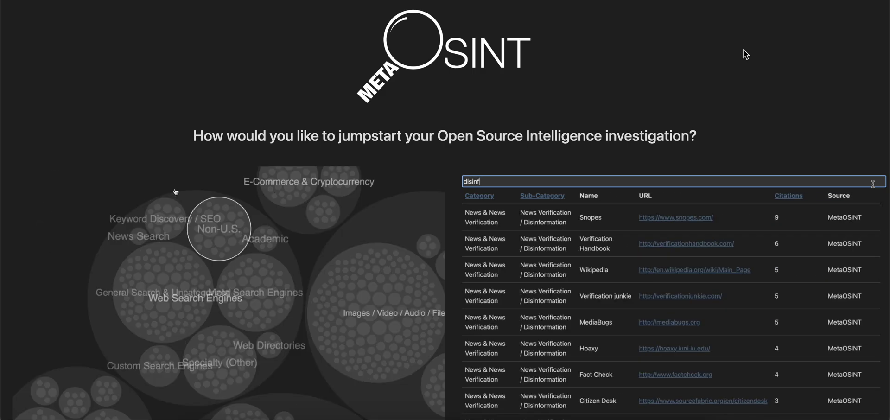
Zoom into the bubble chart, clear the search to list every tool, and start searching 'disinformation'
{"action": "left_click", "coordinate": [312, 238]}
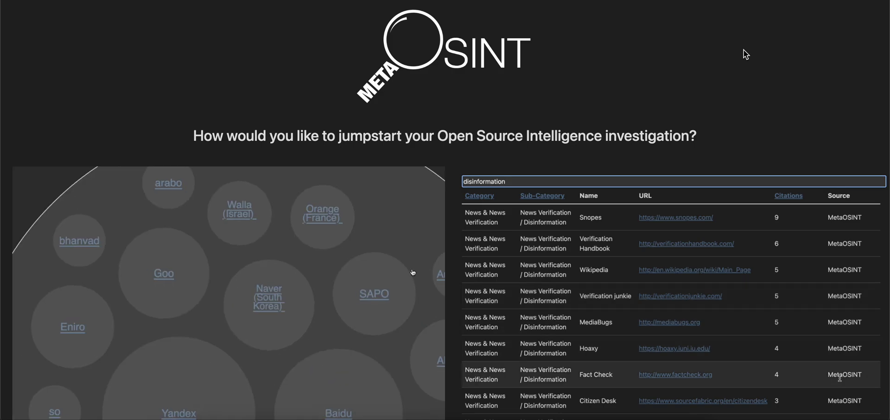
{"action": "left_click", "coordinate": [872, 181]}
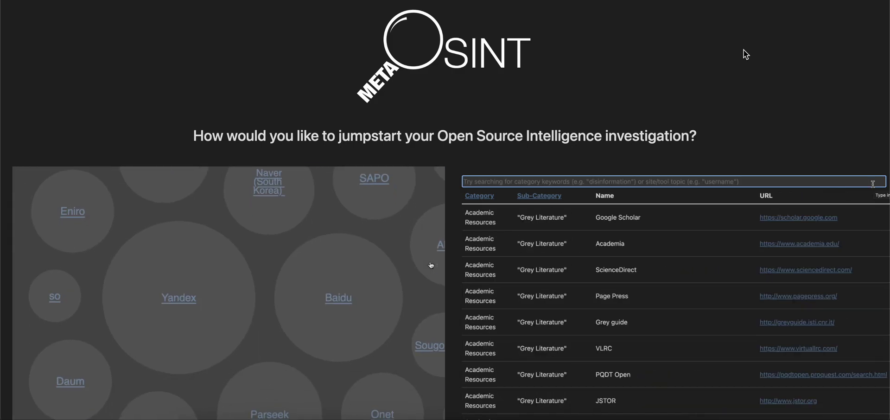
{"action": "type", "text": "disinfor"}
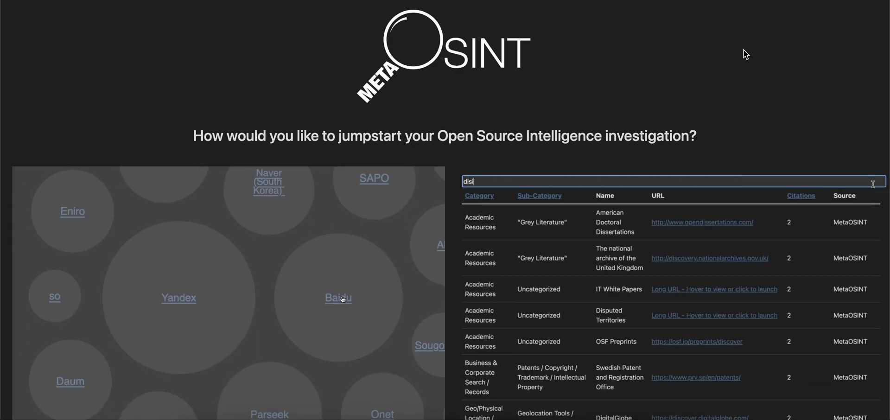
{"action": "type", "text": "mation"}
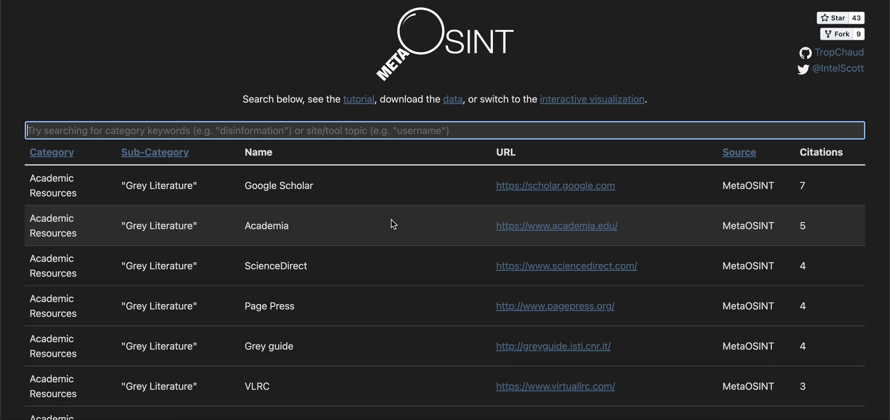
Filter the directory for 'disinformation' and open the category definitions page on GitHub
{"action": "type", "text": "disin"}
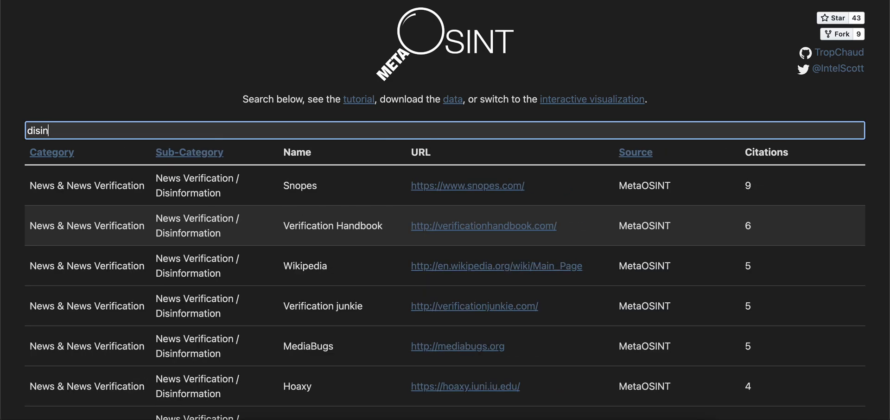
{"action": "type", "text": "formation"}
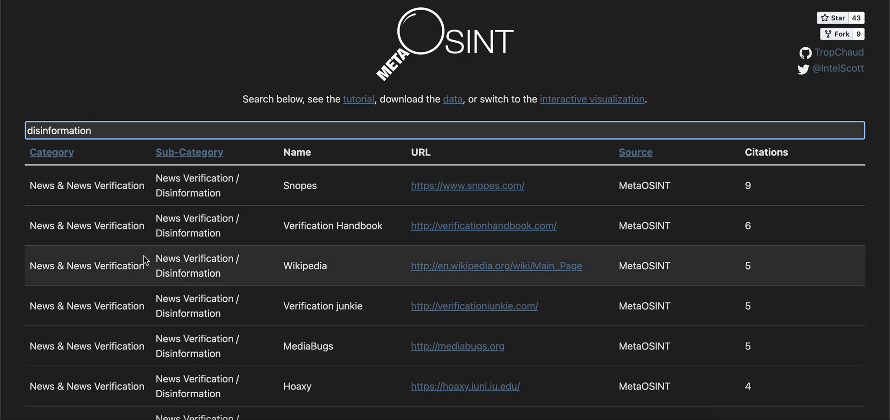
{"action": "scroll", "coordinate": [145, 261], "scroll_direction": "down", "scroll_amount": 2}
{"action": "scroll", "coordinate": [145, 260], "scroll_direction": "up", "scroll_amount": 2}
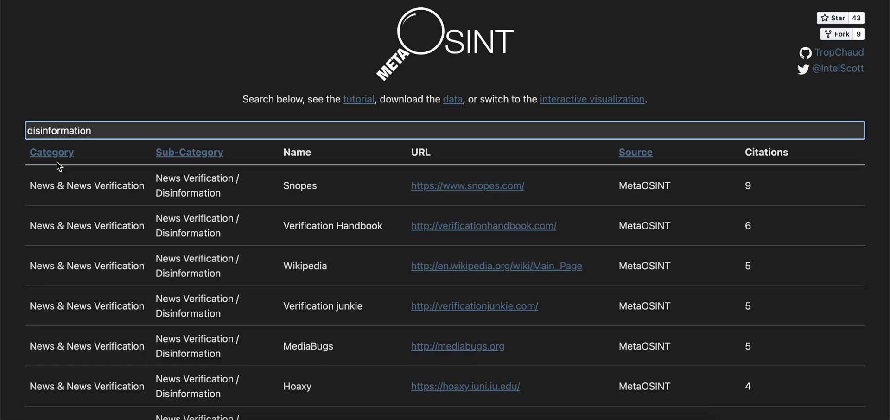
{"action": "left_click", "coordinate": [65, 157]}
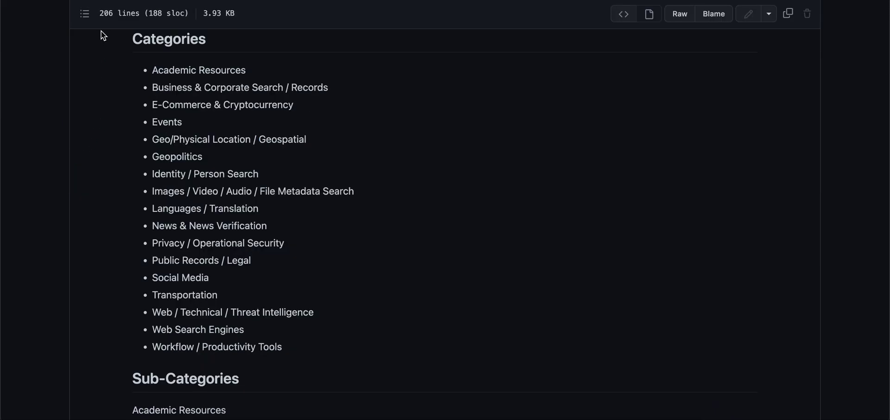
Go back to the results and read through the sub-category definitions list
{"action": "key", "text": "alt+Left"}
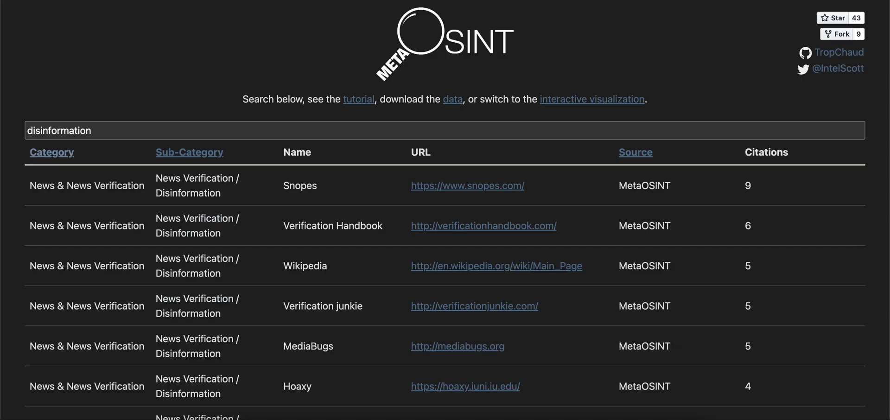
{"action": "left_click", "coordinate": [186, 156]}
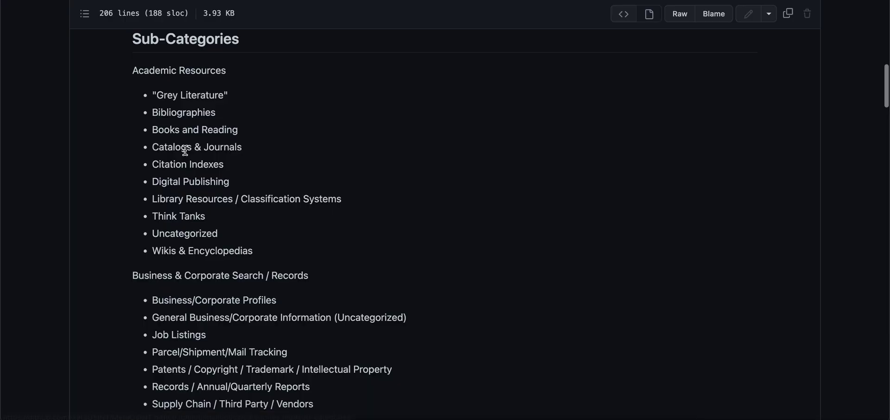
{"action": "scroll", "coordinate": [237, 243], "scroll_direction": "down", "scroll_amount": 3}
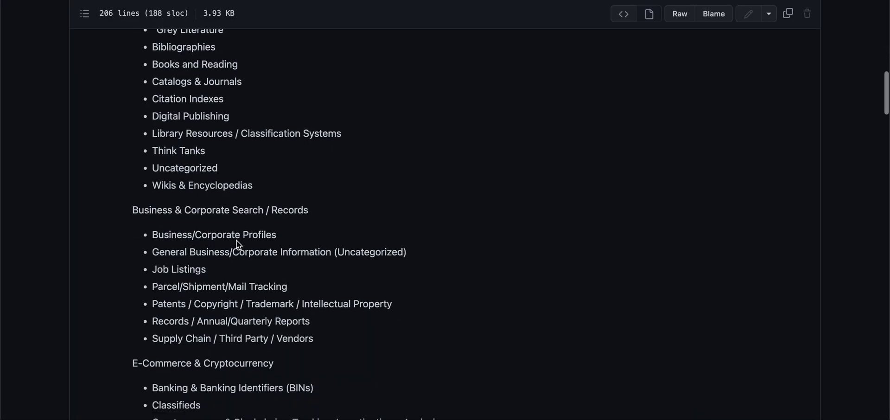
{"action": "scroll", "coordinate": [237, 240], "scroll_direction": "down", "scroll_amount": 5}
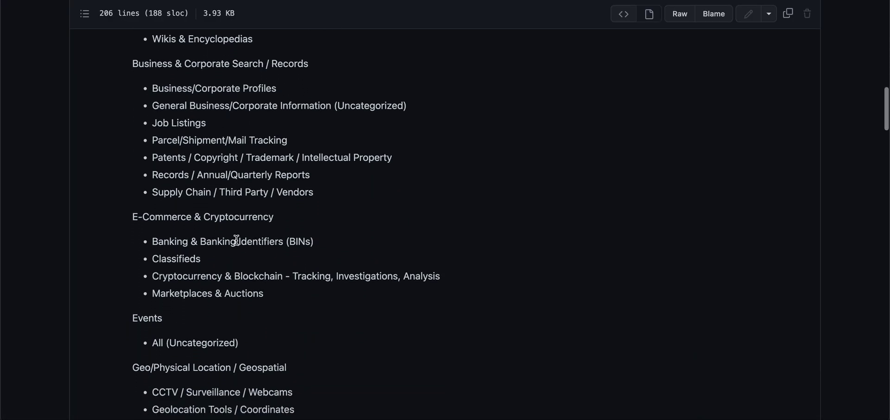
{"action": "scroll", "coordinate": [236, 240], "scroll_direction": "down", "scroll_amount": 1}
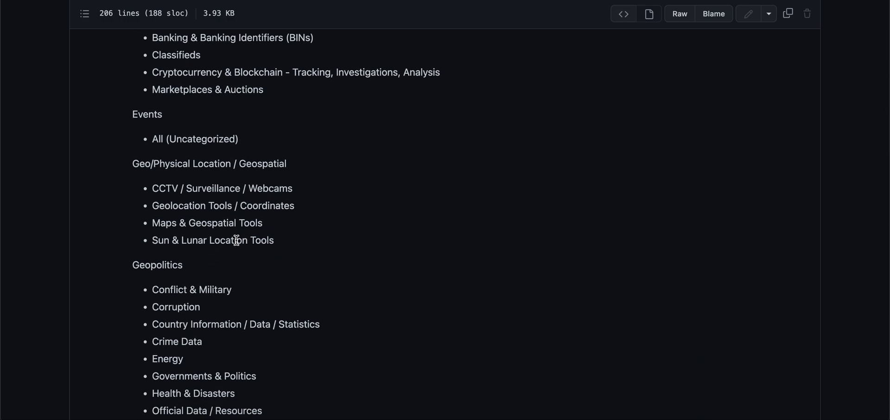
{"action": "scroll", "coordinate": [236, 240], "scroll_direction": "down", "scroll_amount": 2}
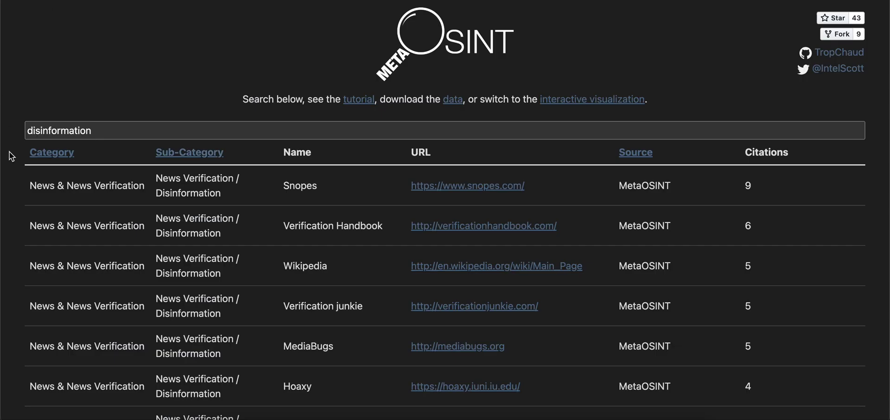
{"action": "scroll", "coordinate": [10, 156], "scroll_direction": "down", "scroll_amount": 10}
{"action": "scroll", "coordinate": [10, 157], "scroll_direction": "down", "scroll_amount": 7}
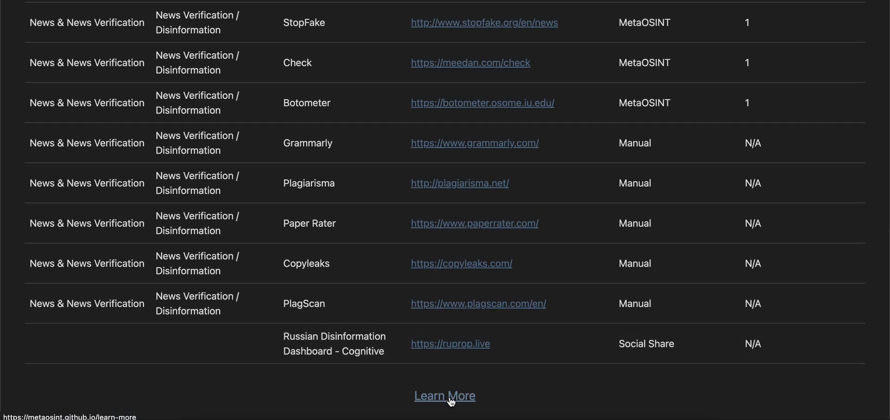
Replace the search term with 'manual' to list tools like Grammarly, Plagiarisma and Copyleaks
{"action": "scroll", "coordinate": [2, 193], "scroll_direction": "up", "scroll_amount": 5}
{"action": "scroll", "coordinate": [2, 194], "scroll_direction": "up", "scroll_amount": 15}
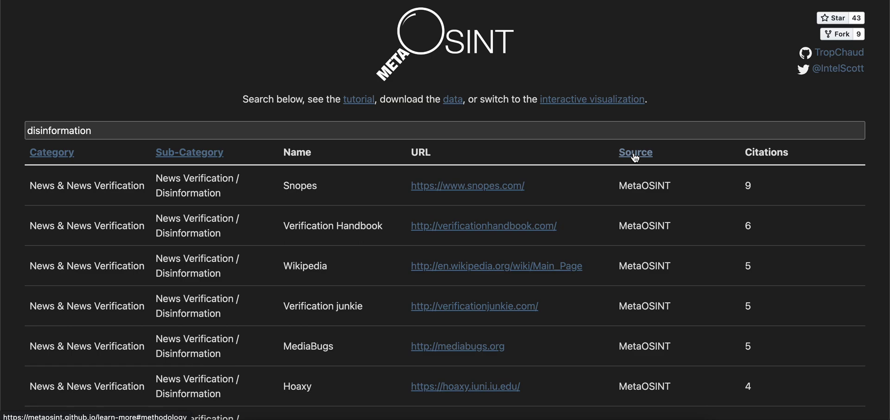
{"action": "double_click", "coordinate": [569, 130]}
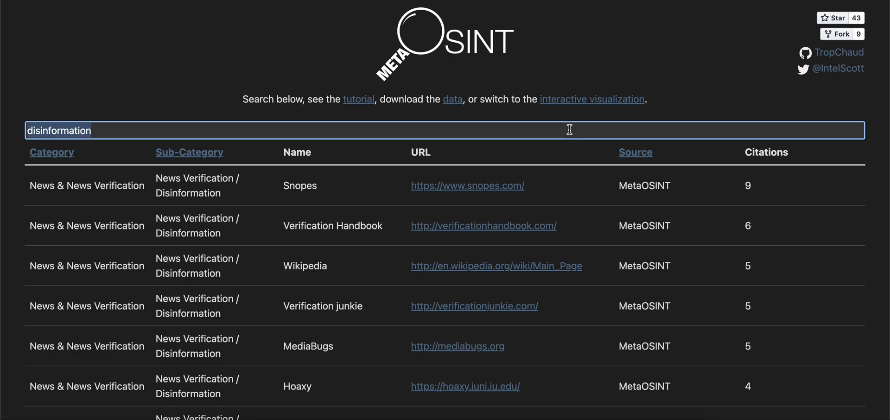
{"action": "type", "text": "m"}
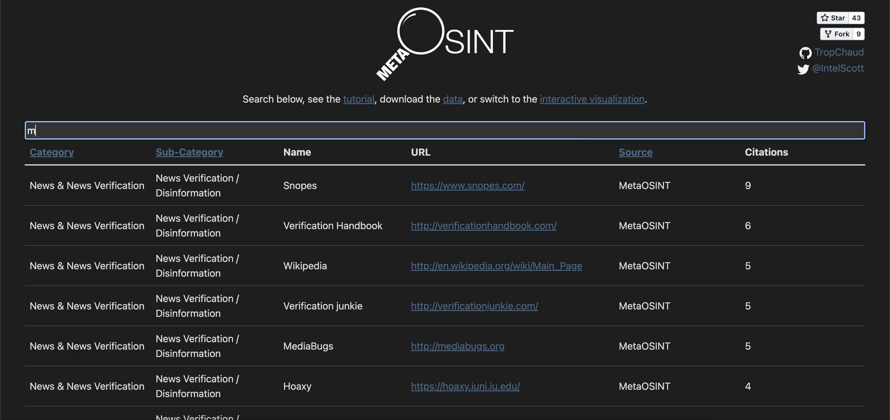
{"action": "type", "text": "anua"}
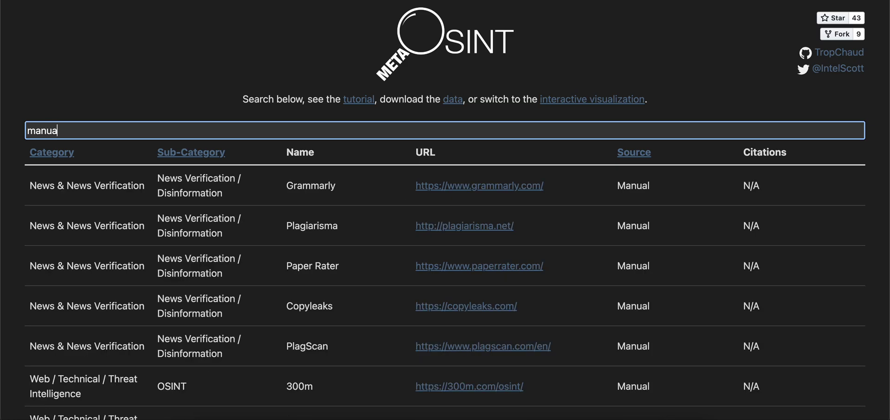
{"action": "type", "text": "l"}
{"action": "triple_click", "coordinate": [601, 130]}
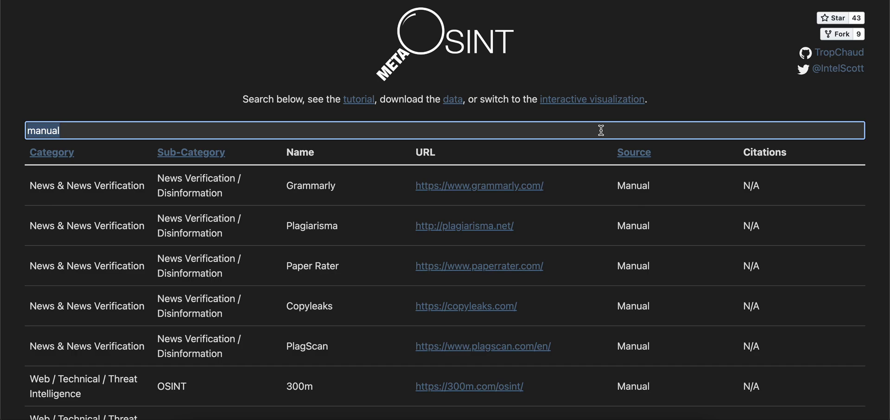
Search for 'email' and open the directory's table.csv data file
{"action": "type", "text": "email"}
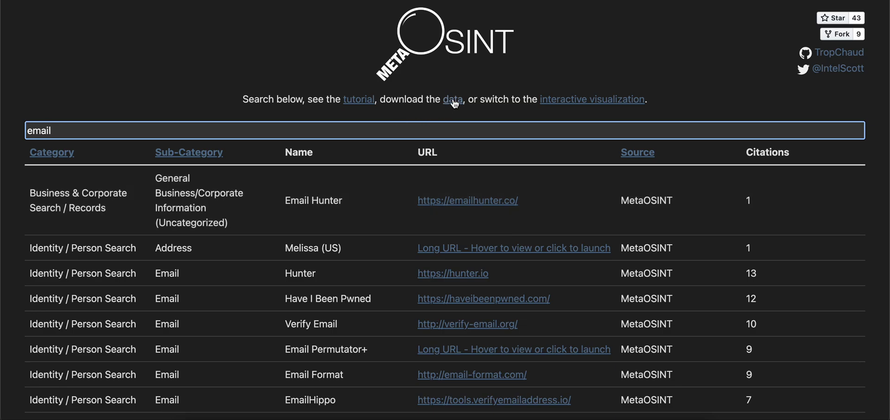
{"action": "left_click", "coordinate": [452, 99]}
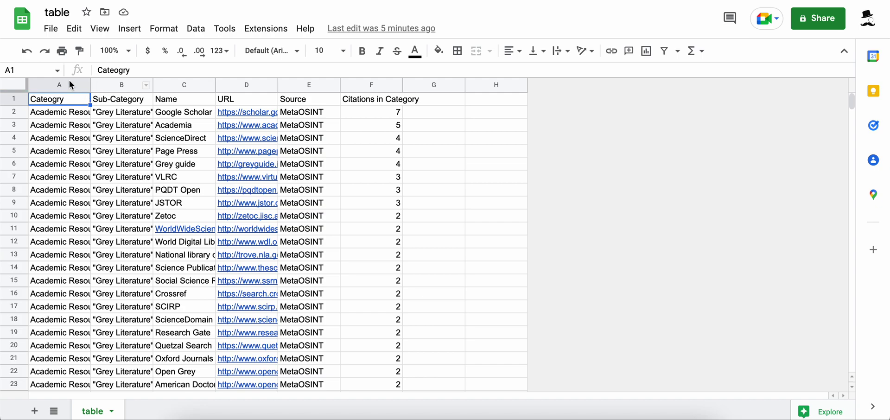
Select columns A through F and insert a pivot table on a new sheet
{"action": "left_click_drag", "start_coordinate": [70, 85], "coordinate": [357, 79]}
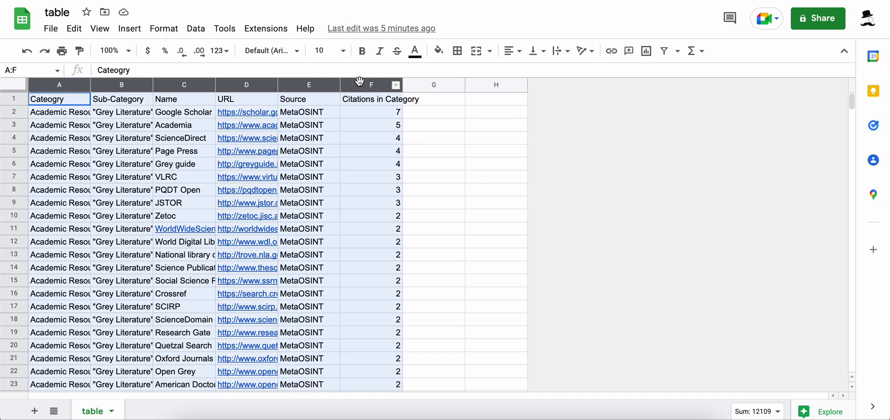
{"action": "left_click", "coordinate": [130, 30]}
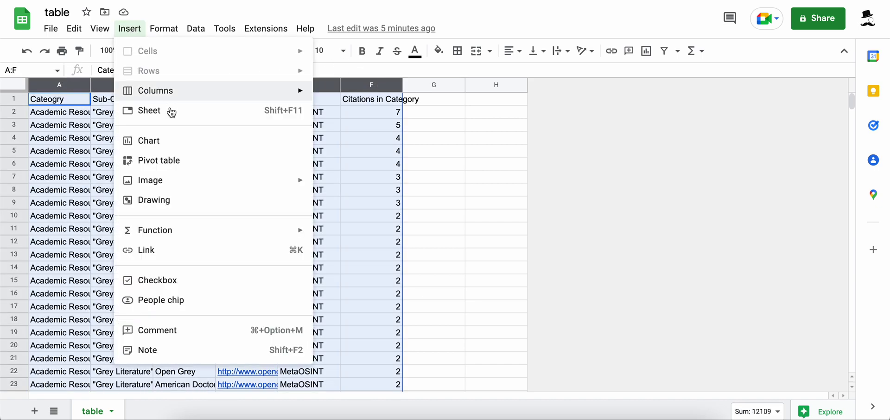
{"action": "left_click", "coordinate": [183, 165]}
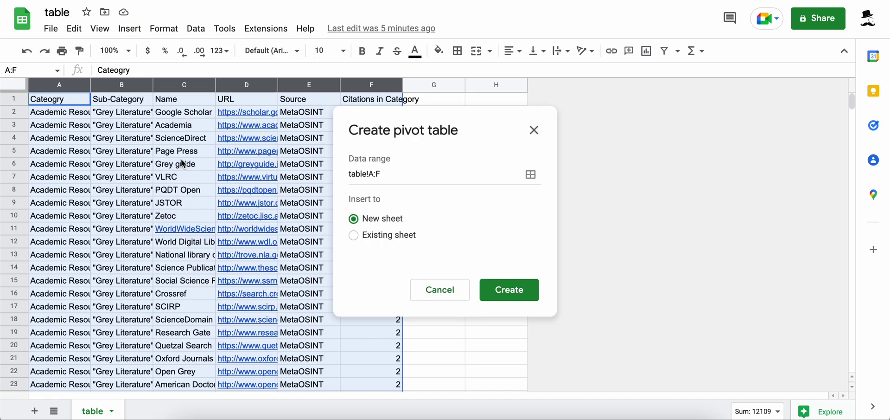
{"action": "left_click", "coordinate": [523, 292]}
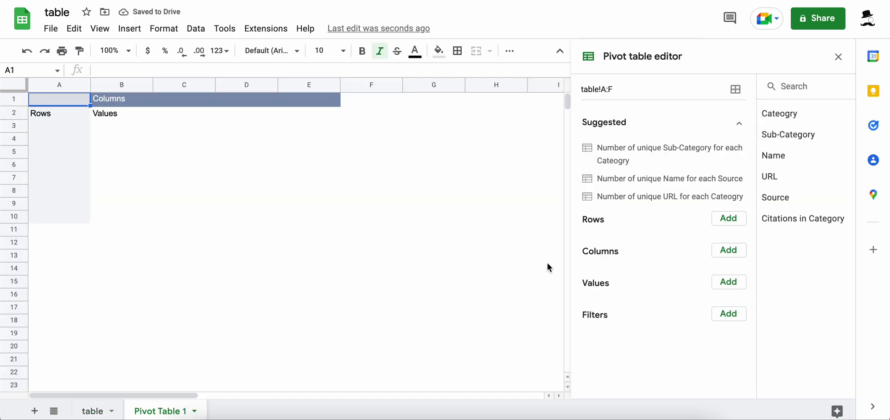
Add Category and then Sub-Category as the pivot table's row groupings
{"action": "left_click", "coordinate": [719, 218]}
{"action": "left_click", "coordinate": [733, 237]}
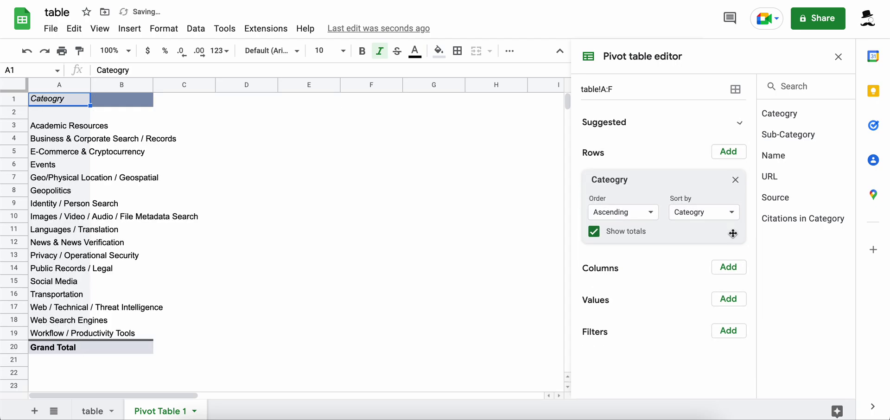
{"action": "left_click", "coordinate": [726, 154]}
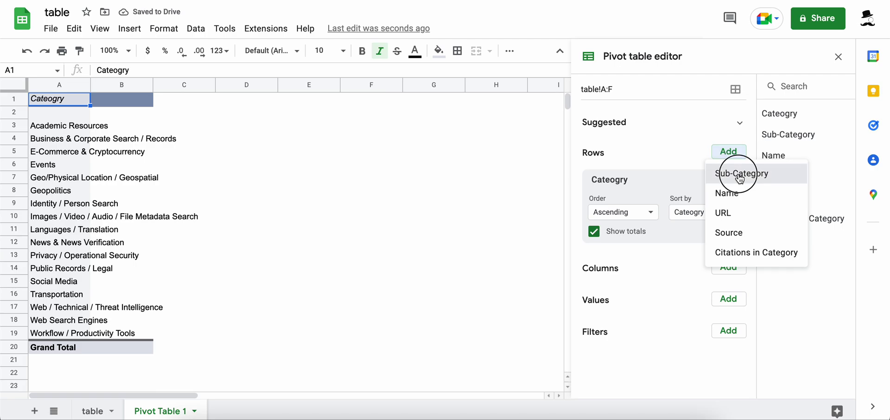
{"action": "left_click", "coordinate": [731, 174]}
{"action": "scroll", "coordinate": [685, 298], "scroll_direction": "down", "scroll_amount": 1}
{"action": "scroll", "coordinate": [685, 299], "scroll_direction": "down", "scroll_amount": 1}
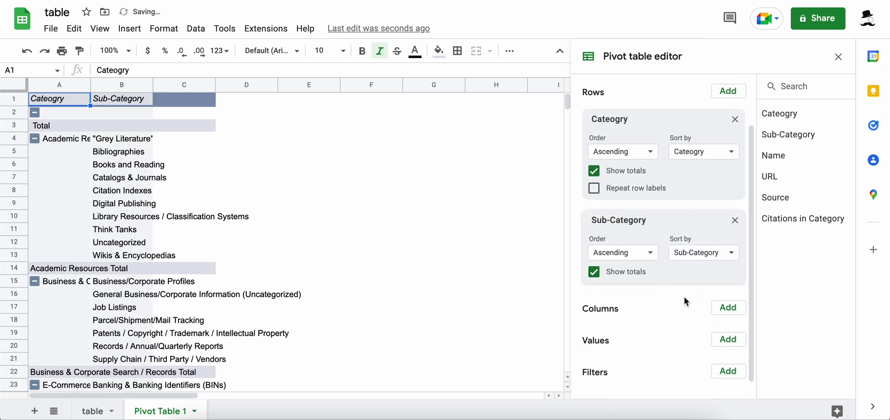
Count Sub-Category as COUNTA values and sort sub-categories descending by that count
{"action": "left_click", "coordinate": [729, 339]}
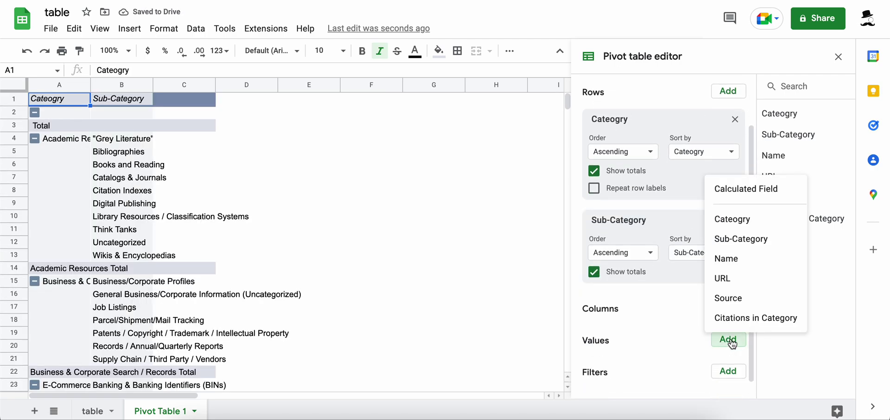
{"action": "left_click", "coordinate": [743, 238]}
{"action": "left_click", "coordinate": [643, 237]}
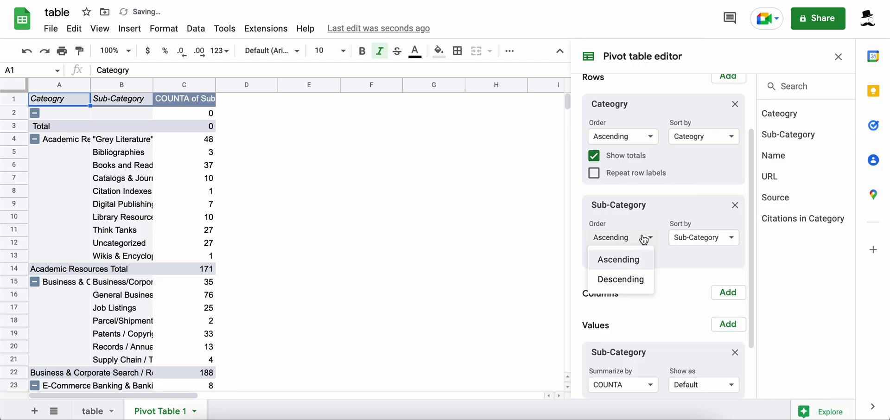
{"action": "left_click", "coordinate": [639, 279]}
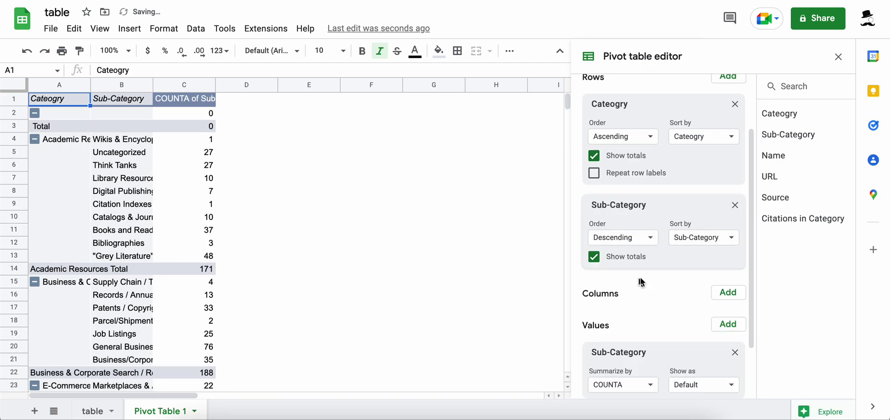
{"action": "left_click", "coordinate": [703, 239]}
{"action": "left_click", "coordinate": [716, 280]}
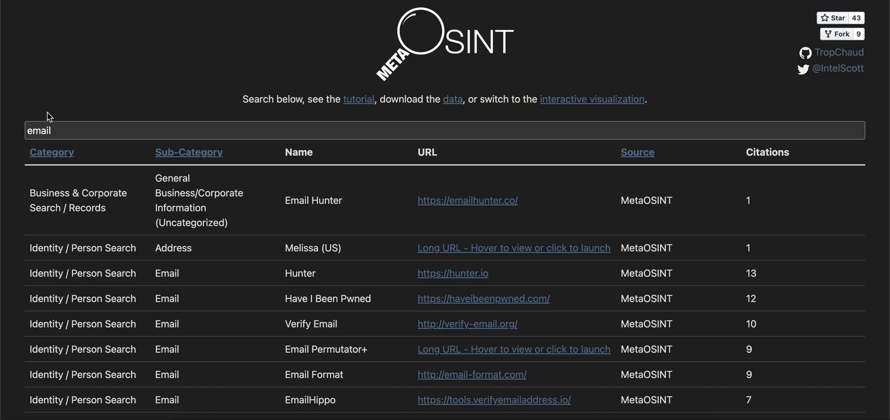
Go to the Learn More page and follow the Contribute section's submission form link
{"action": "scroll", "coordinate": [13, 151], "scroll_direction": "down", "scroll_amount": 1}
{"action": "scroll", "coordinate": [13, 150], "scroll_direction": "down", "scroll_amount": 20}
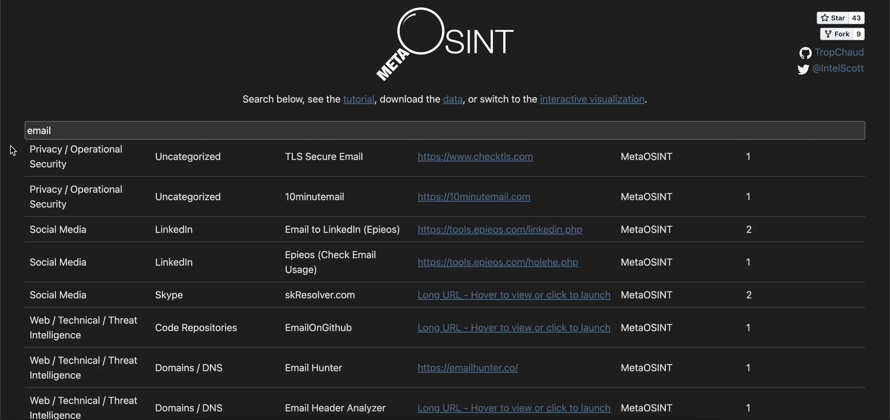
{"action": "scroll", "coordinate": [13, 150], "scroll_direction": "down", "scroll_amount": 8}
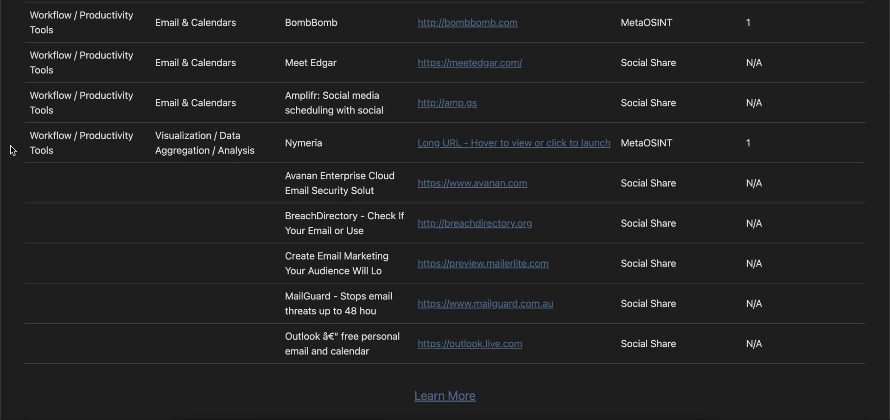
{"action": "left_click", "coordinate": [452, 395]}
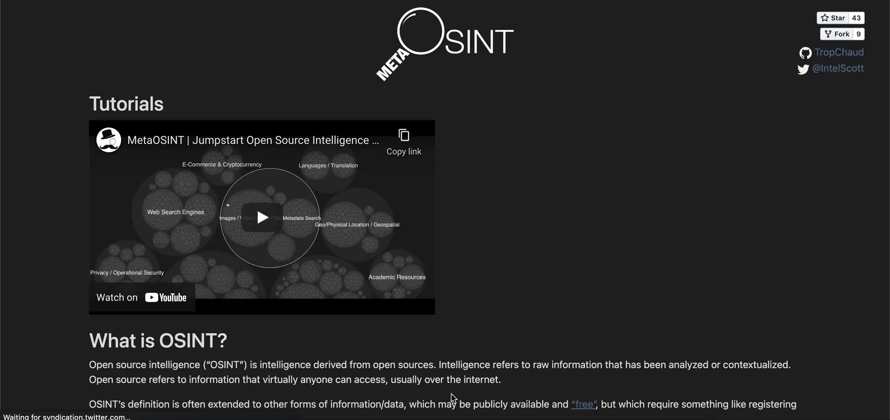
{"action": "scroll", "coordinate": [524, 310], "scroll_direction": "down", "scroll_amount": 8}
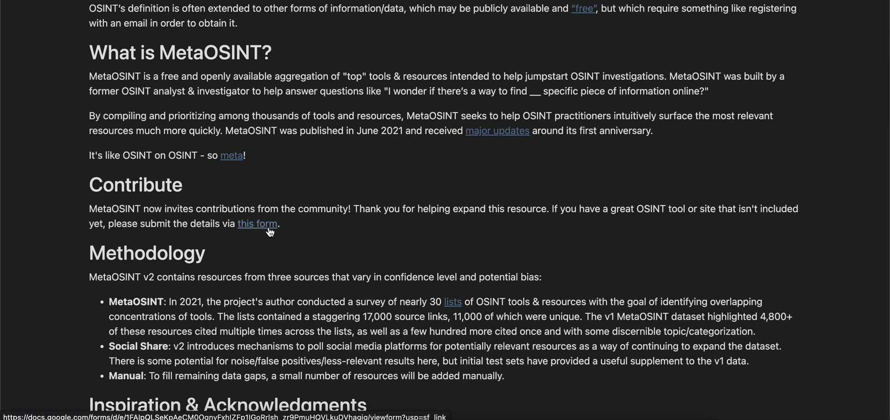
{"action": "left_click", "coordinate": [269, 227]}
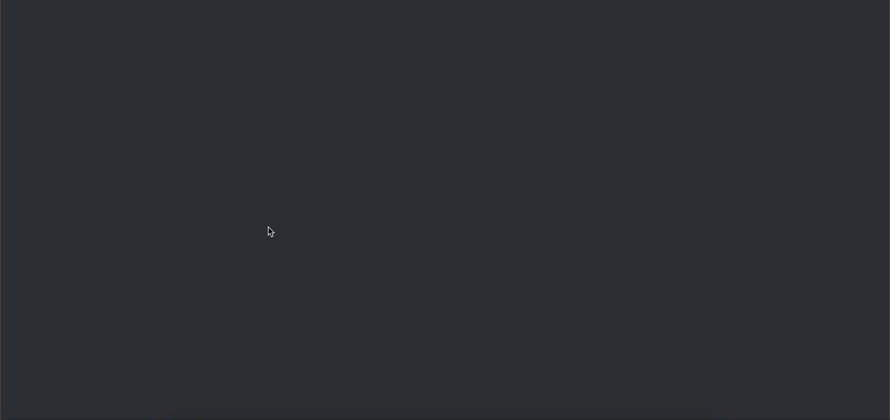